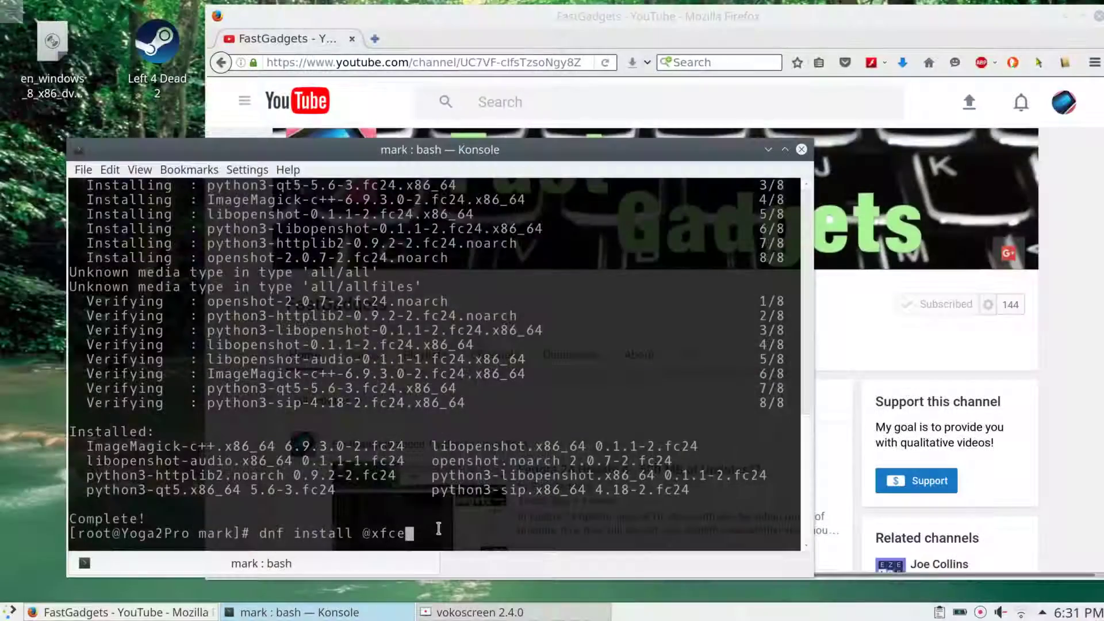
key(Return)
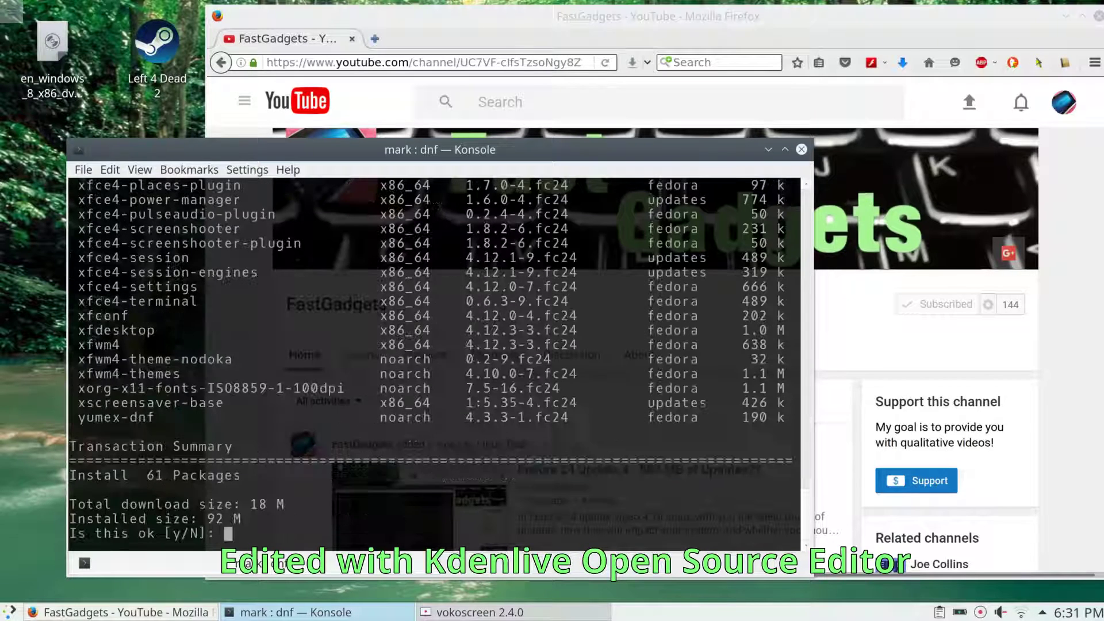
text(y)
key(Return)
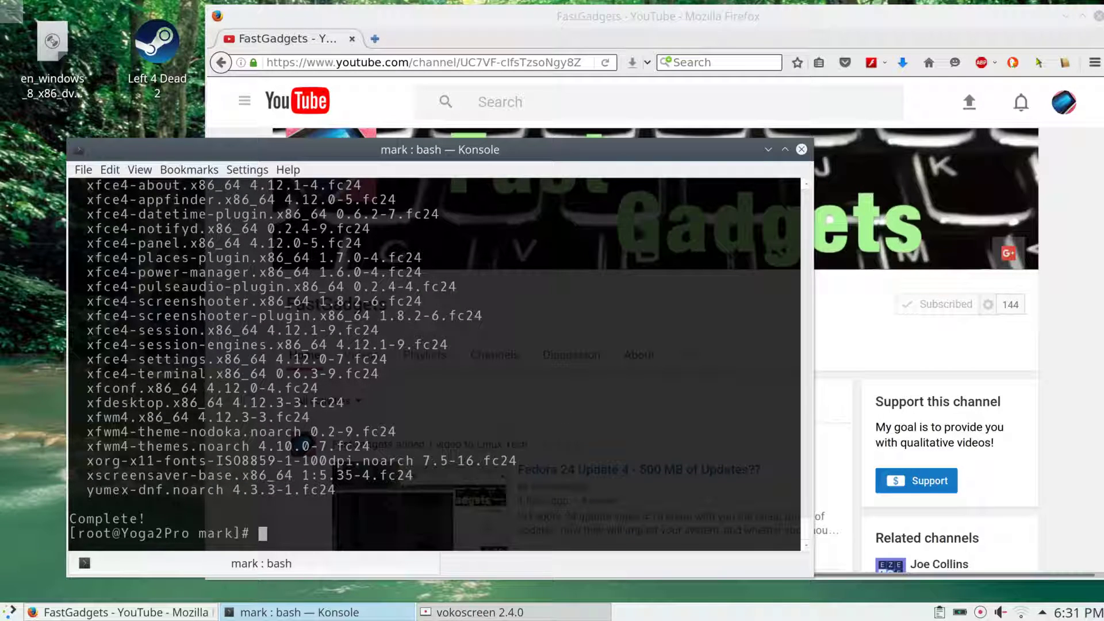
text(dnf install )
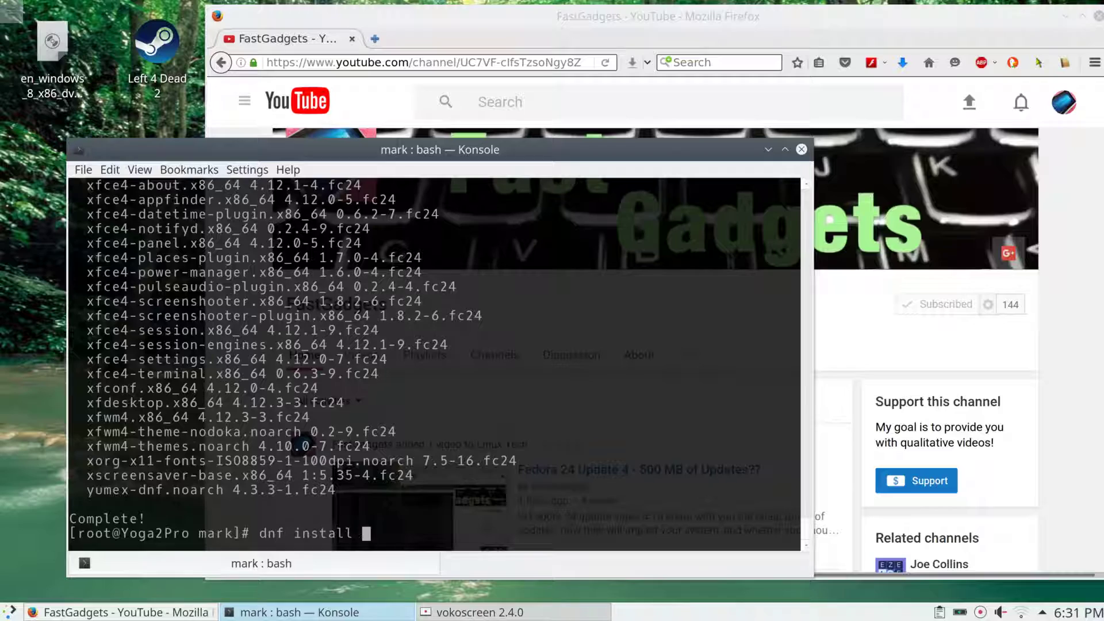
text(@Ci)
key(BackSpace)
key(BackSpace)
text(cinnamon)
key(Return)
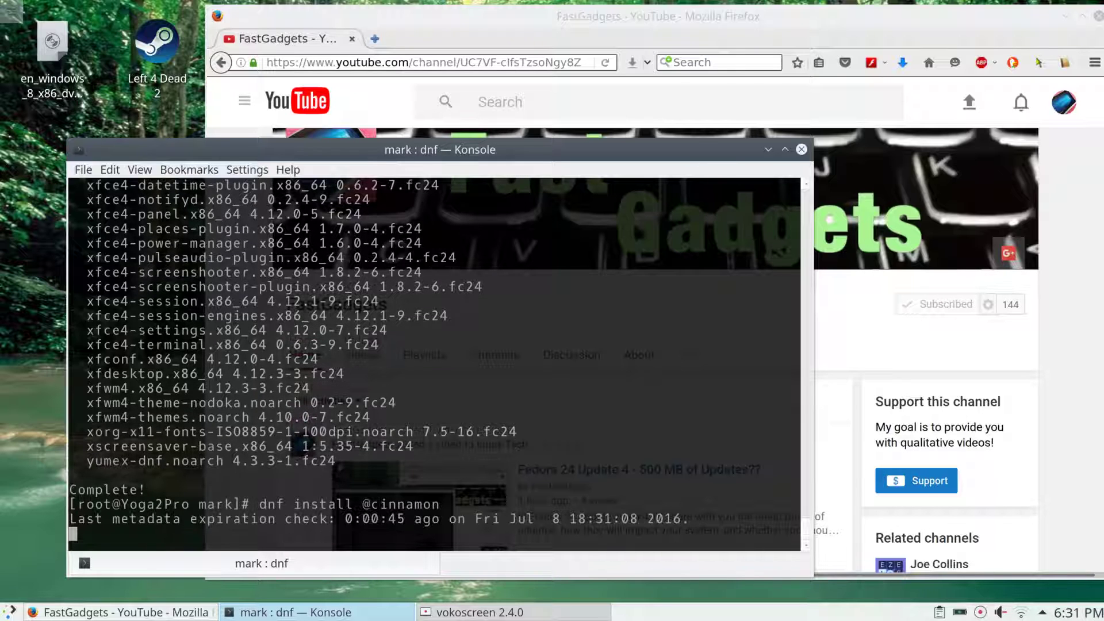
text(y)
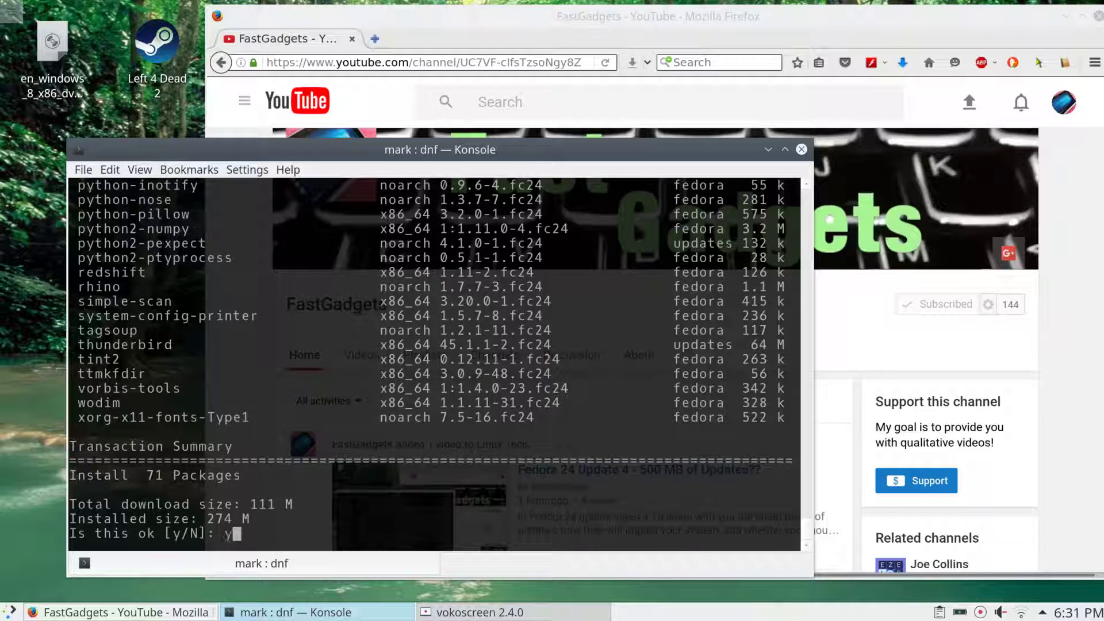
key(Return)
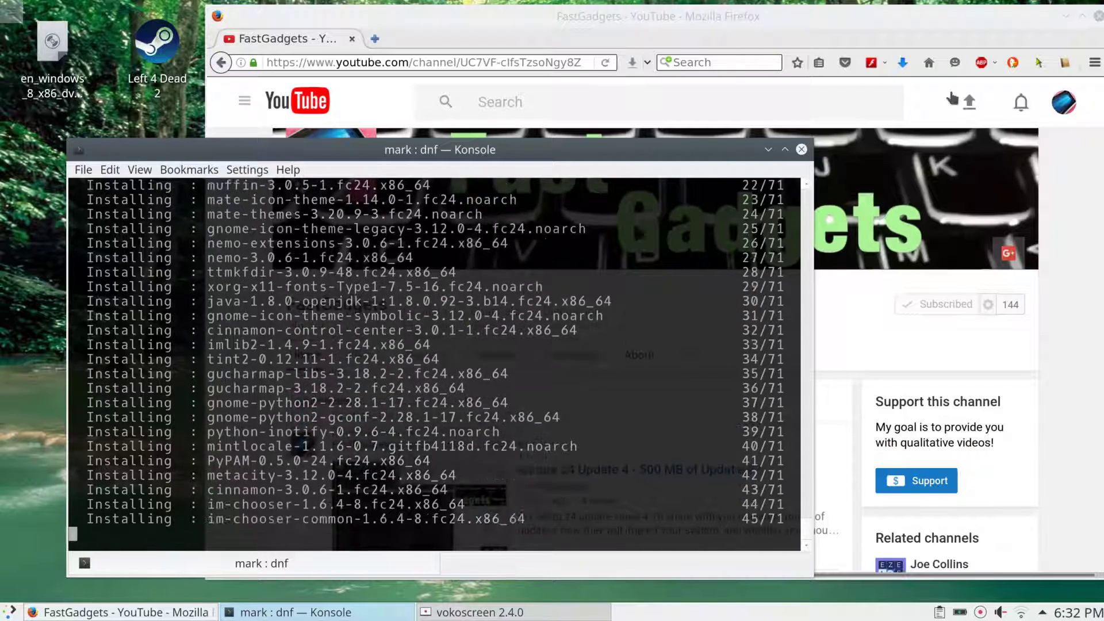
- Move the FastGadgets YouTube Firefox window up and left, then close it
drag(941, 39, 927, 19)
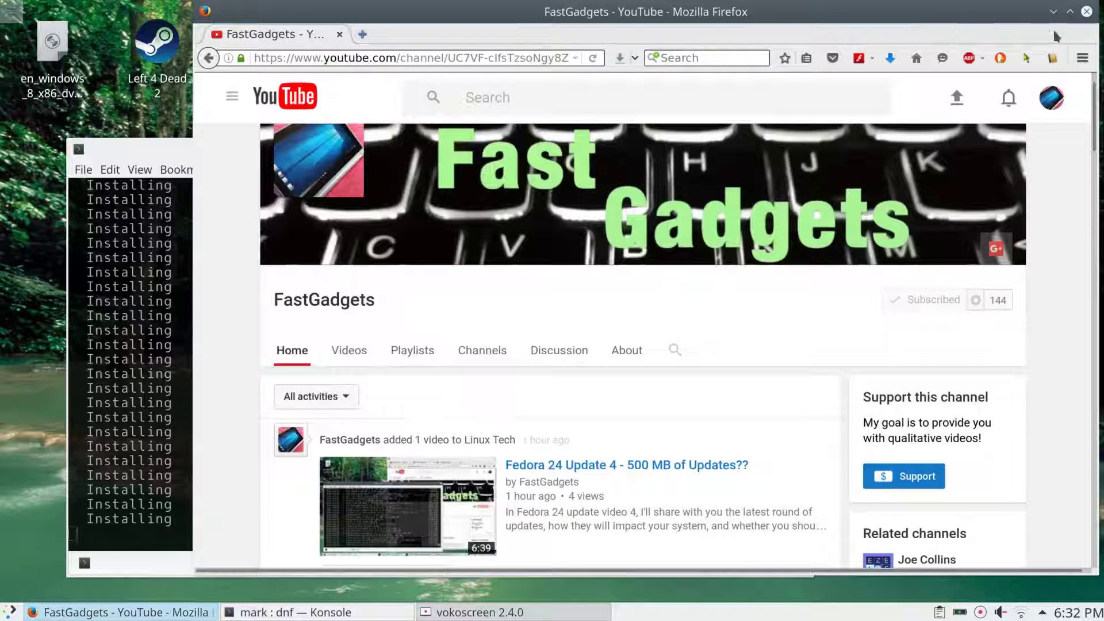
click(1087, 12)
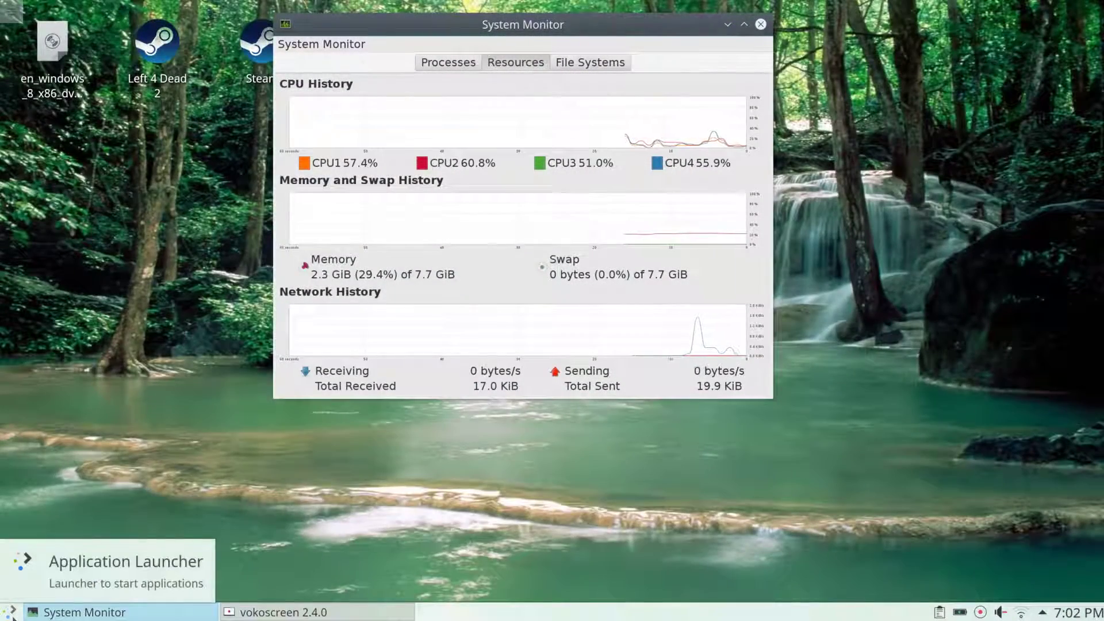
- Start a new Konsole window from the Application Launcher's Terminal entry
click(10, 612)
click(113, 283)
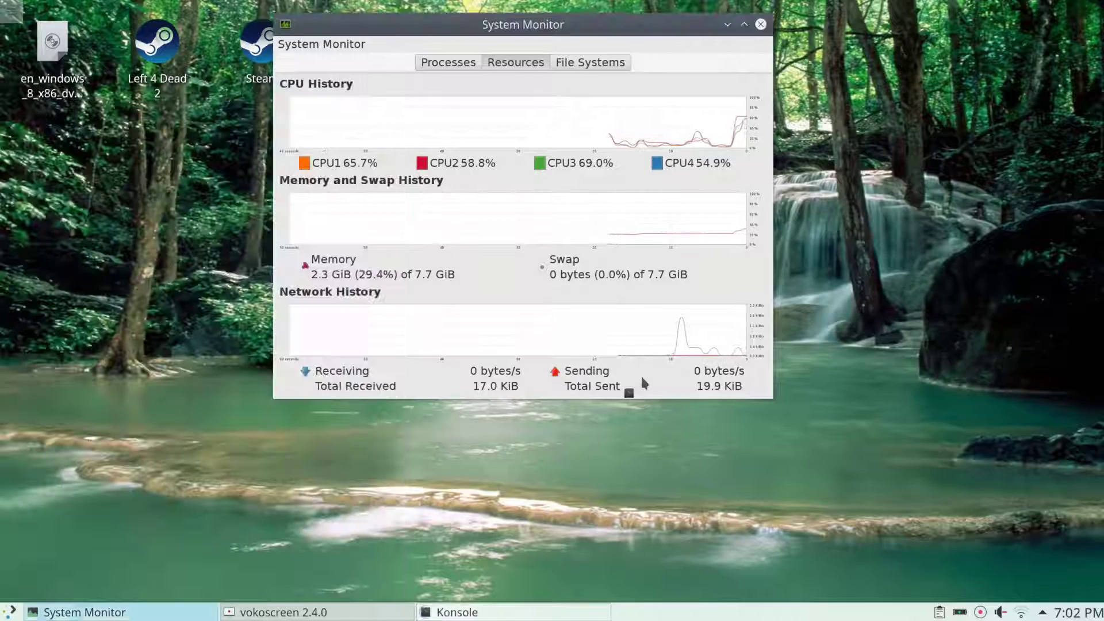
- Open a root shell with 'sudo bash', entering the account password
text(sudo bash)
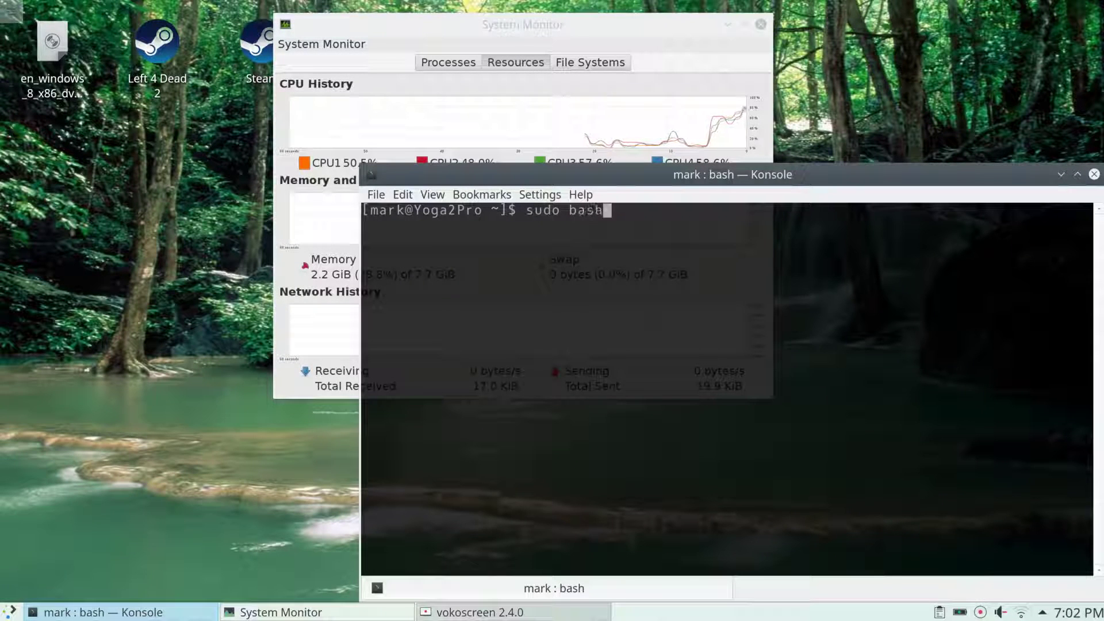
key(Return)
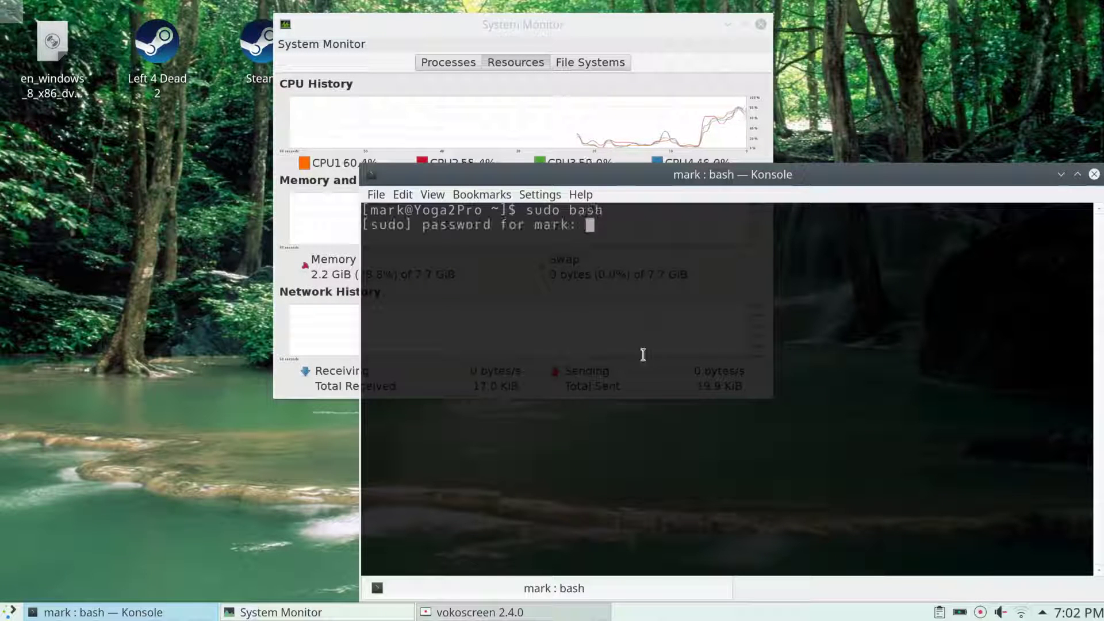
key(Return)
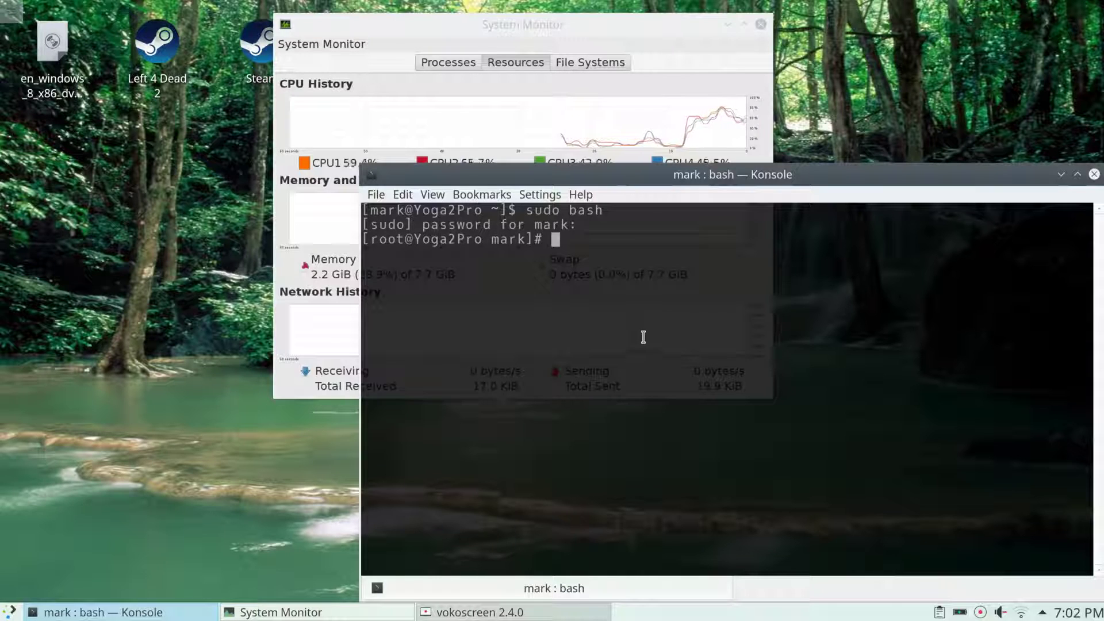
- Run top to read 46.3% CPU idle and 1601424 KiB memory used, then quit it
text(top)
key(Return)
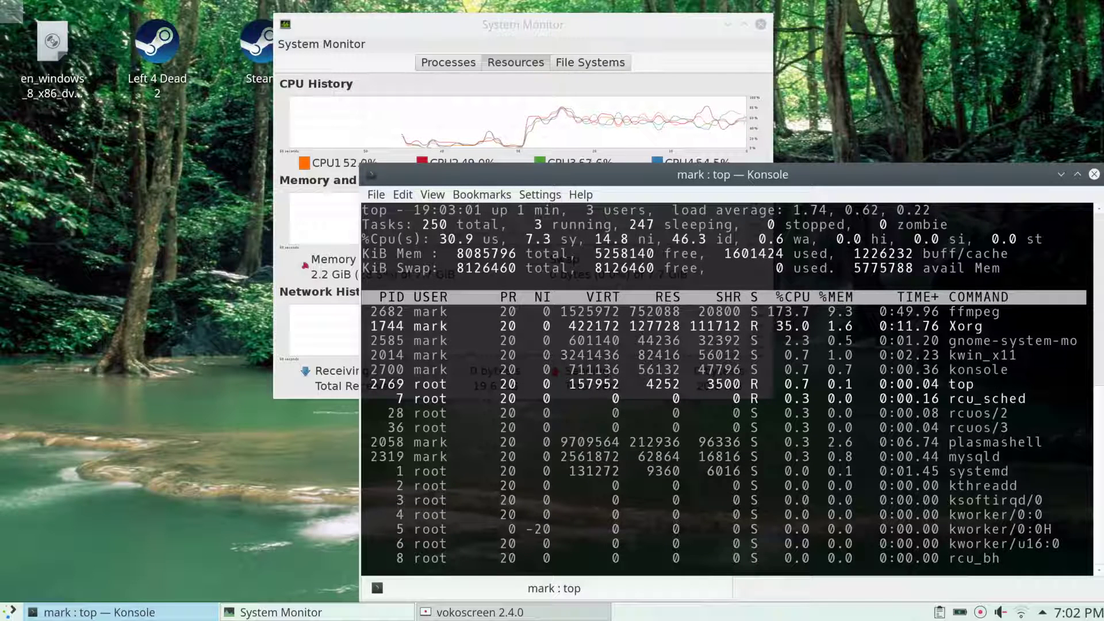
key(q)
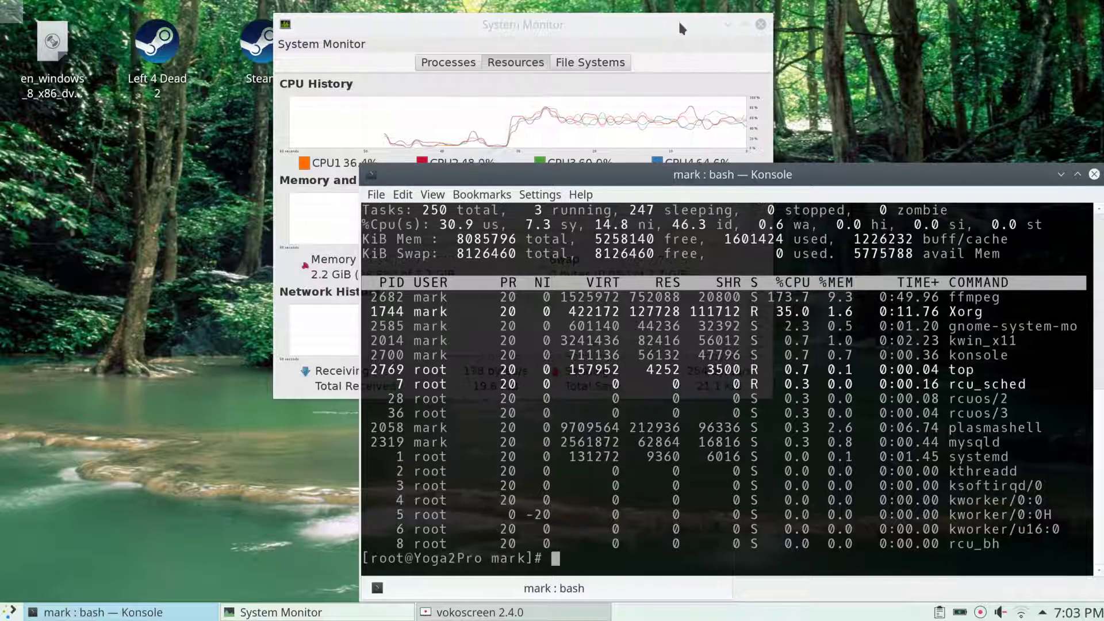
mouse_move(278, 615)
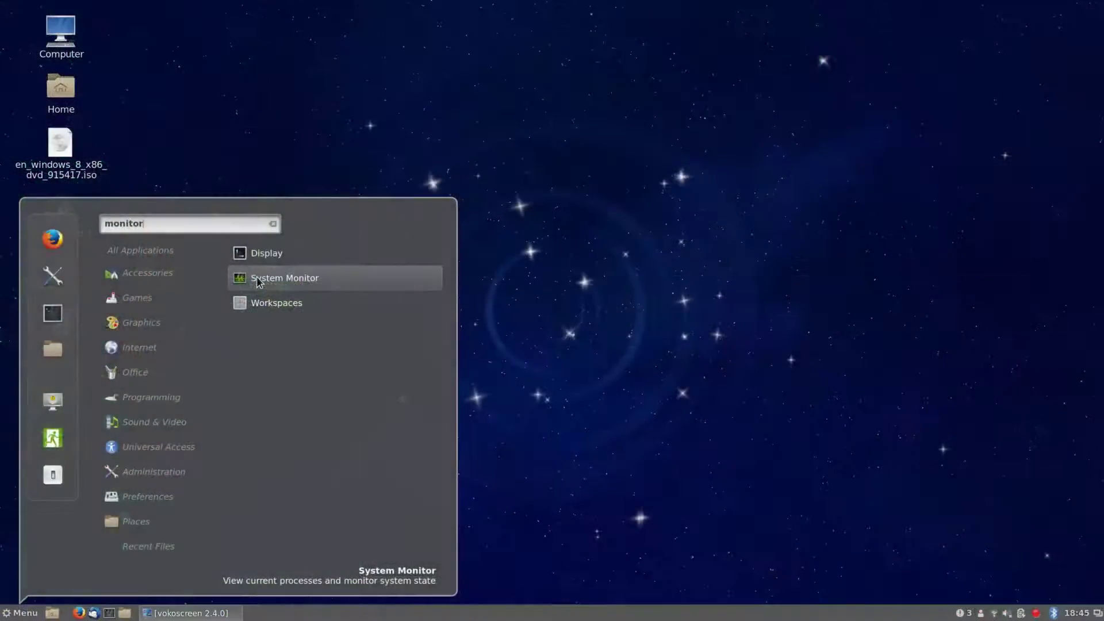
- Open System Monitor under Cinnamon, move it aside, check 2.5 GiB of 7.7 GiB memory, then close it
click(257, 278)
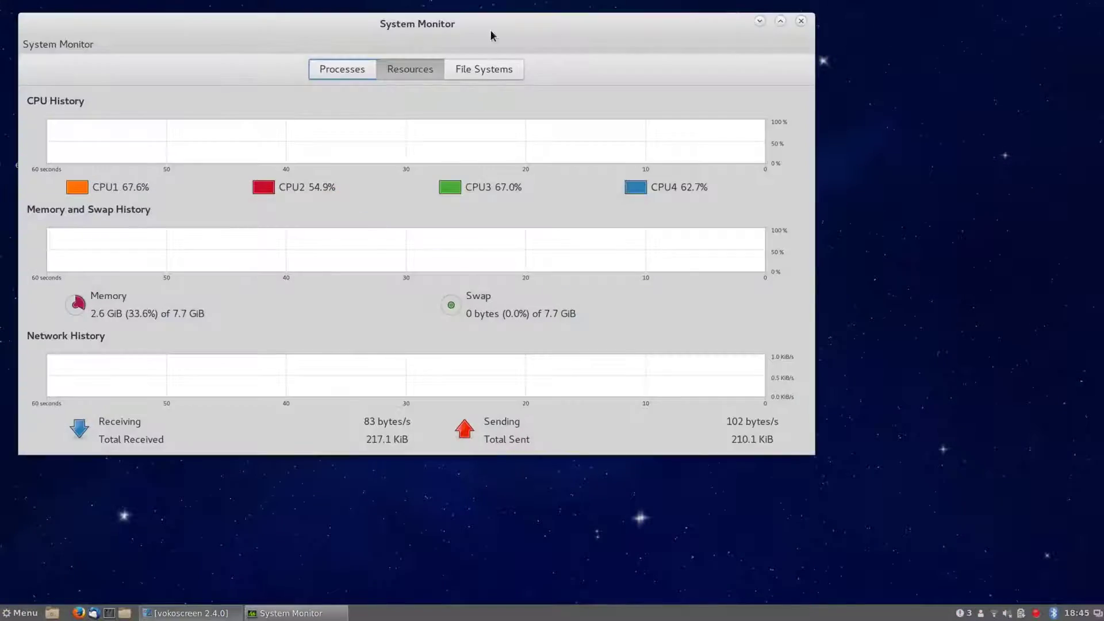
drag(490, 29, 634, 57)
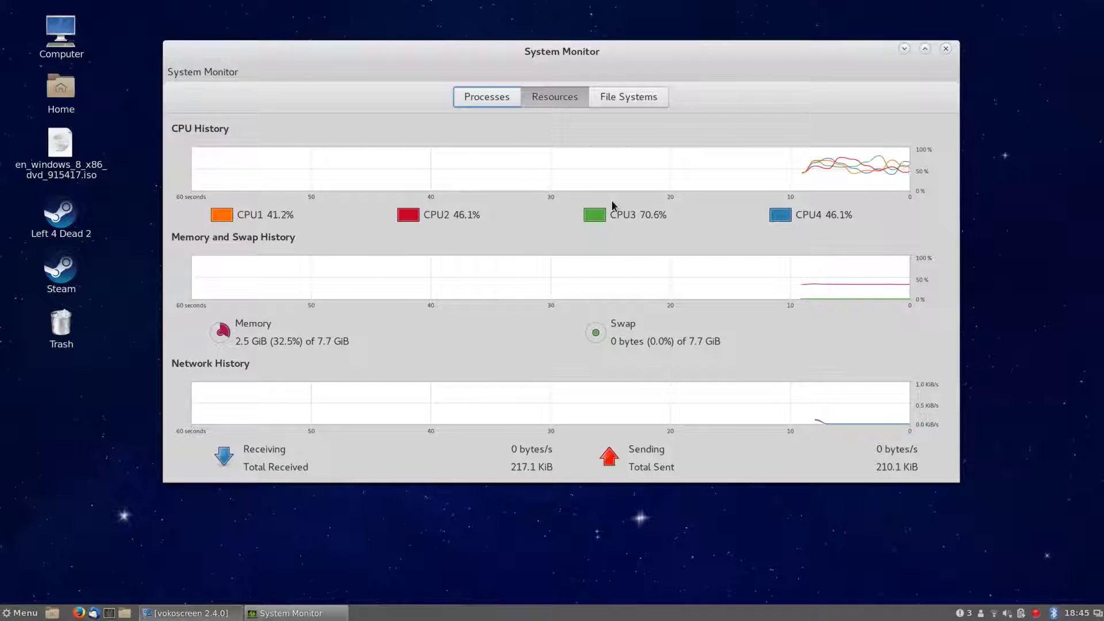
click(946, 49)
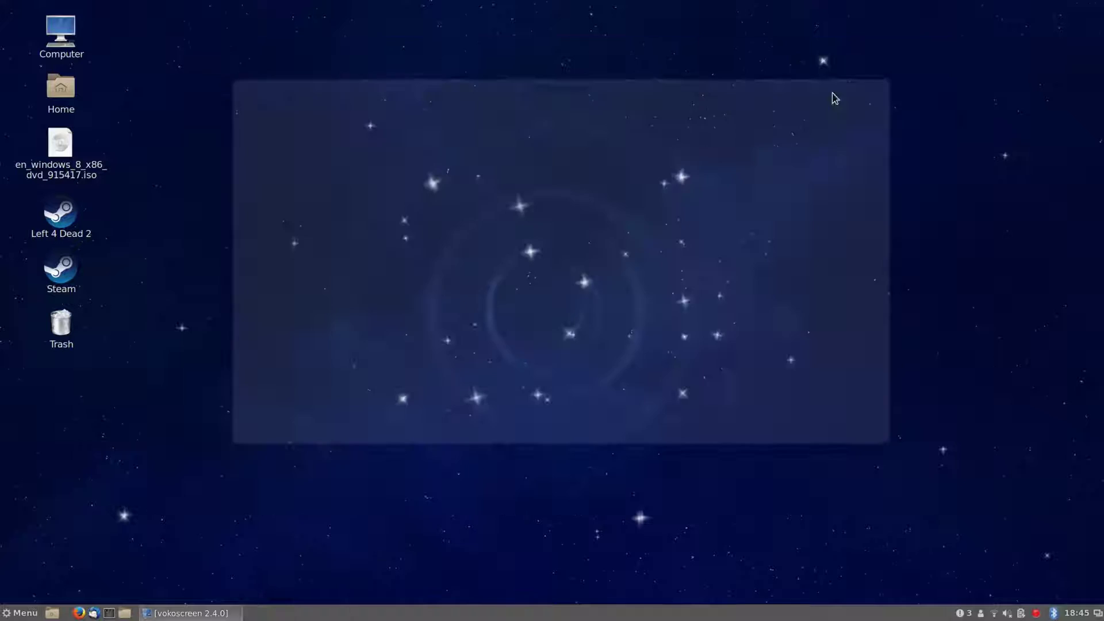
- Open a Terminal from the taskbar, run top to read CPU idle and memory used, then quit
click(109, 613)
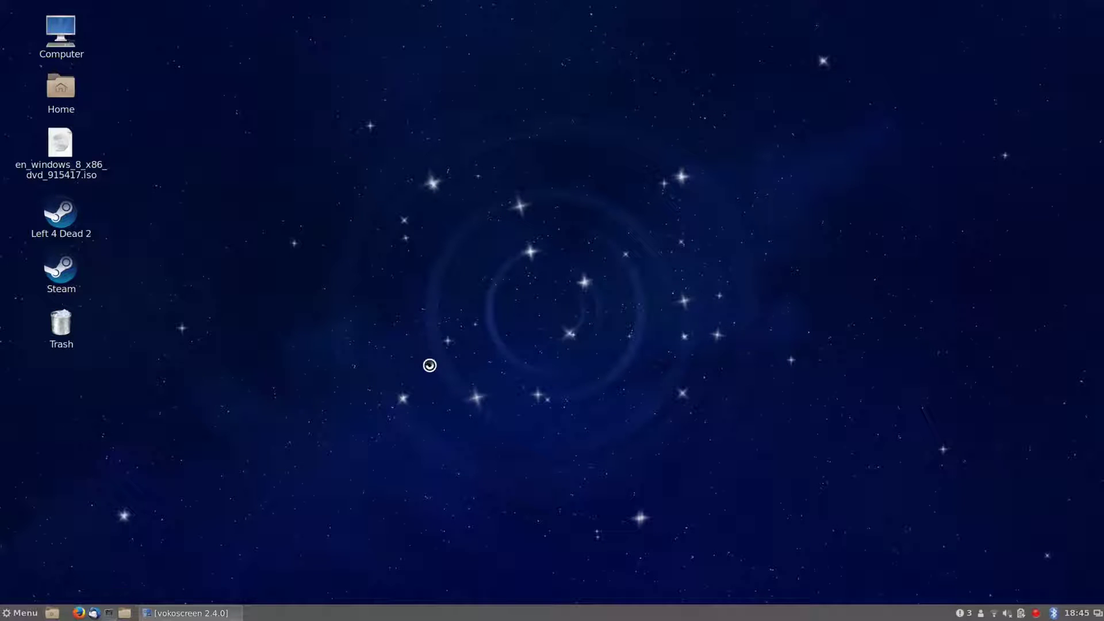
text(top)
key(Return)
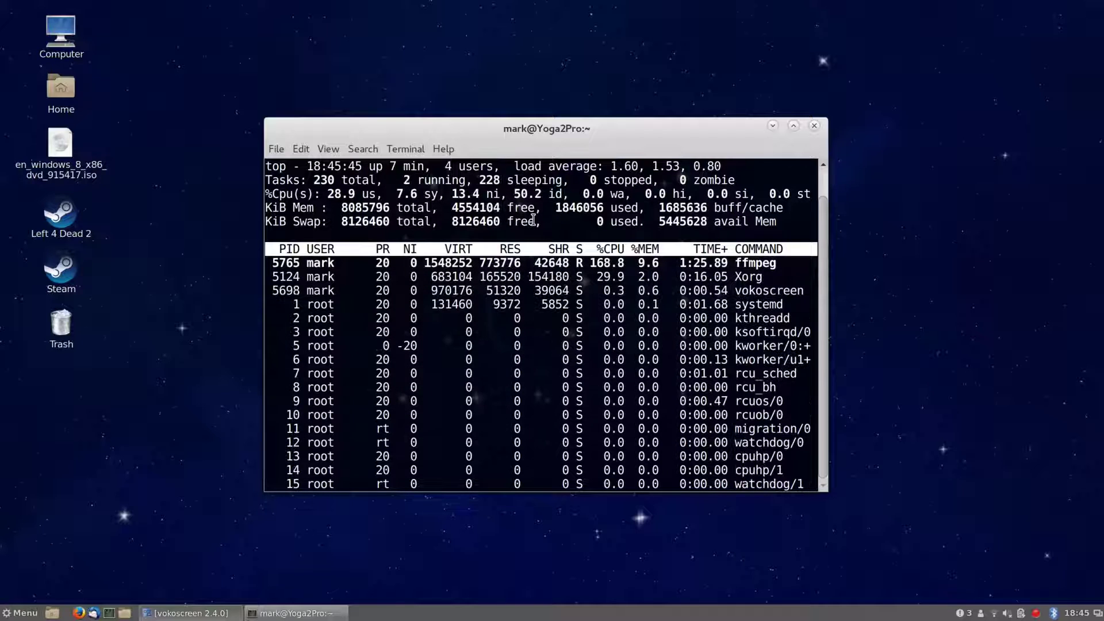
key(q)
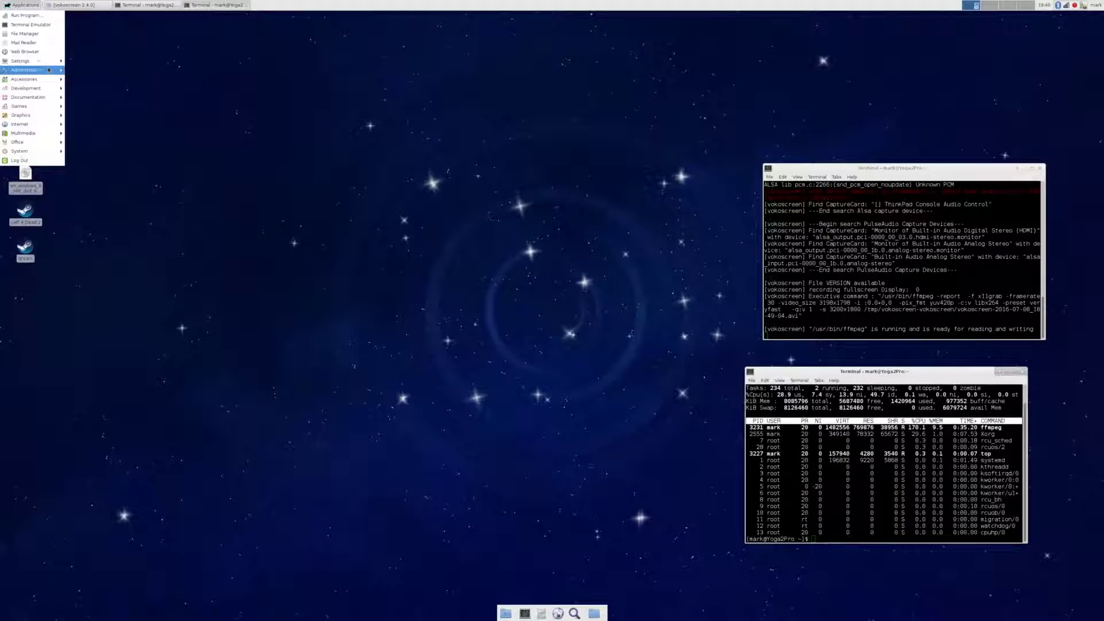
- Launch System Monitor from the XFCE Applications > System menu
mouse_move(49, 70)
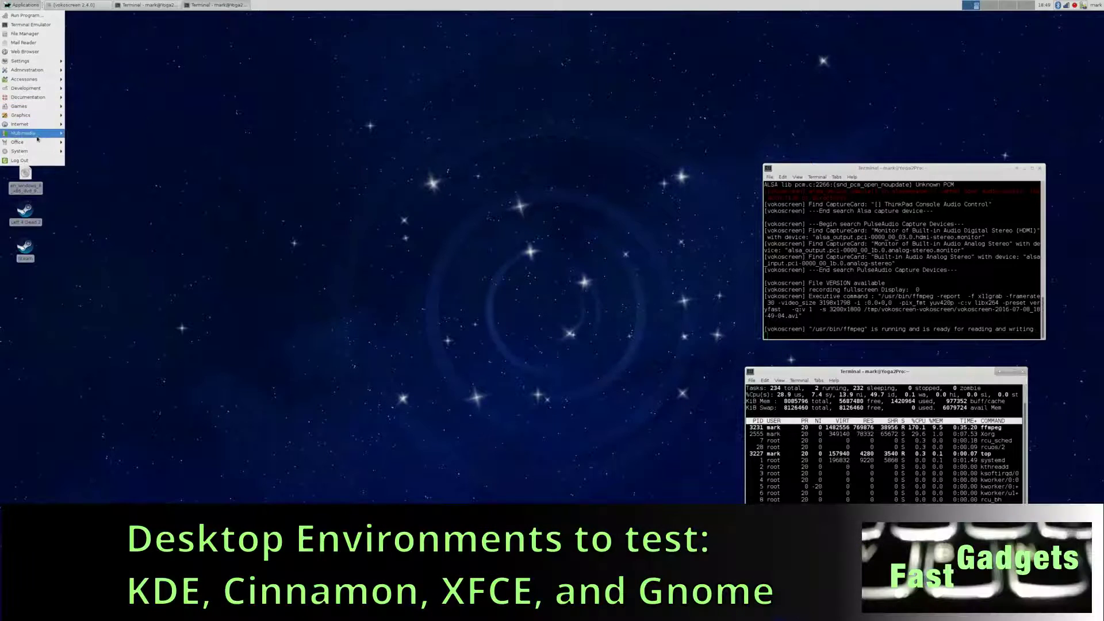
mouse_move(36, 152)
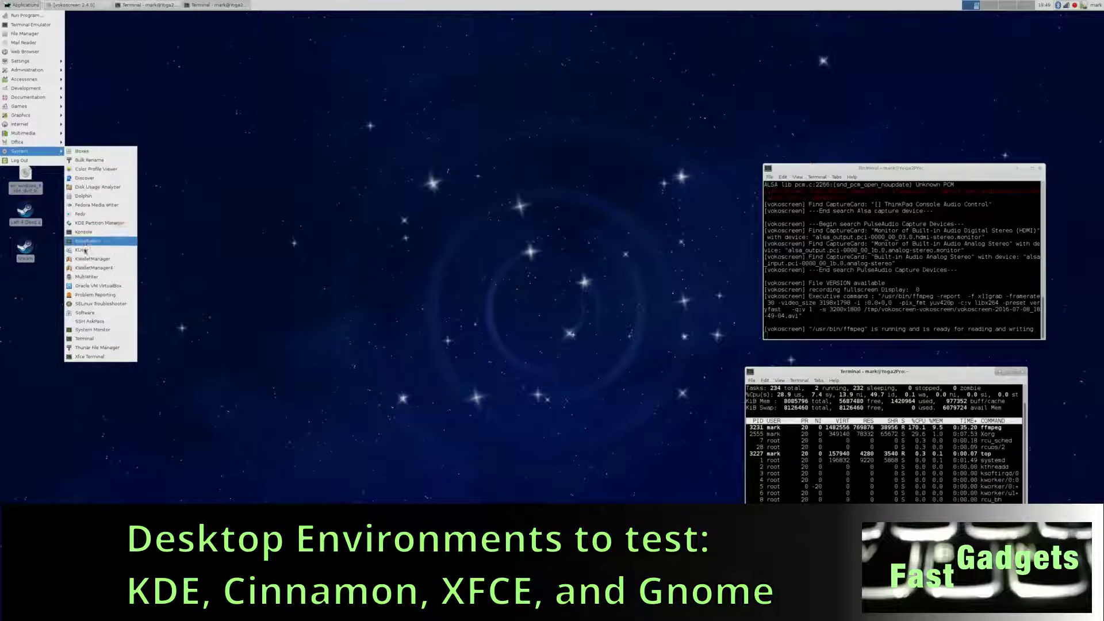
click(103, 329)
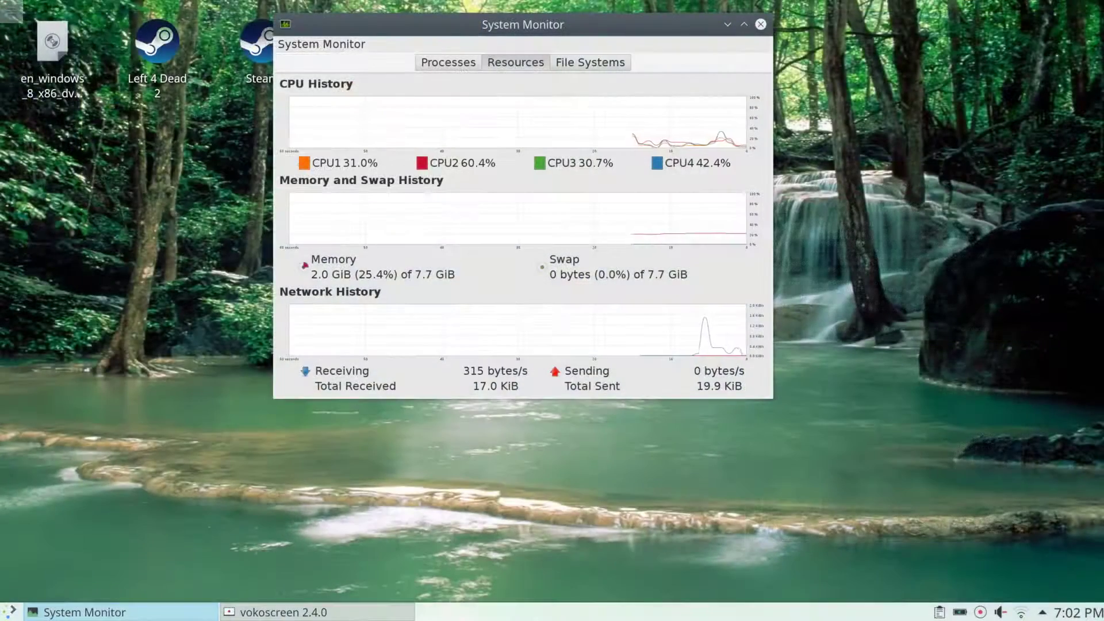
- Open Konsole from the launcher and get a root shell with 'sudo bash' and the account password
click(9, 611)
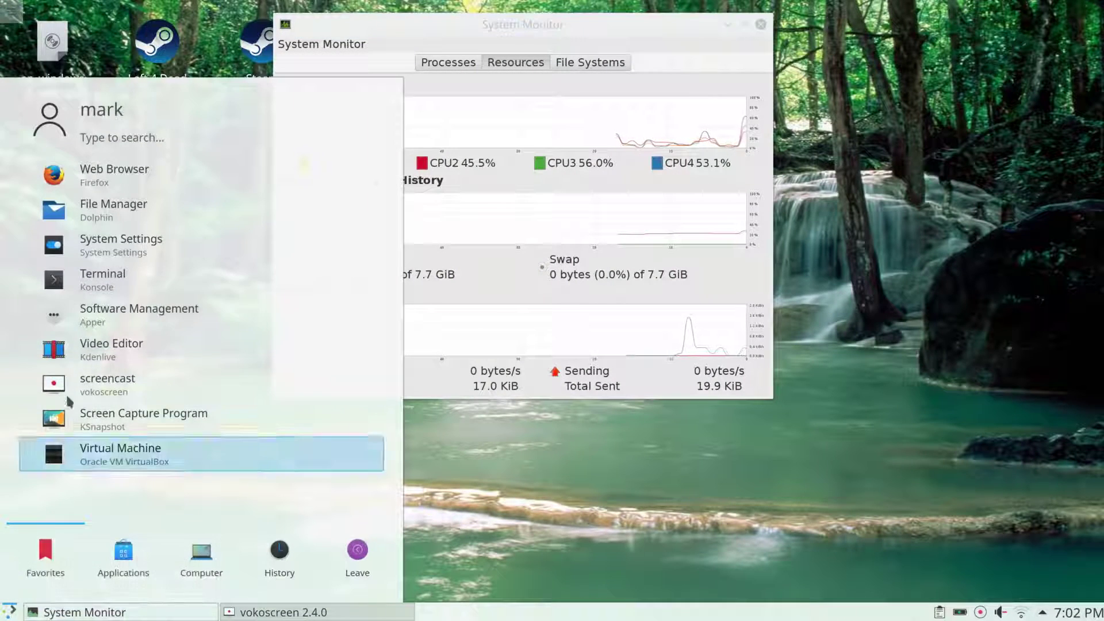
click(112, 282)
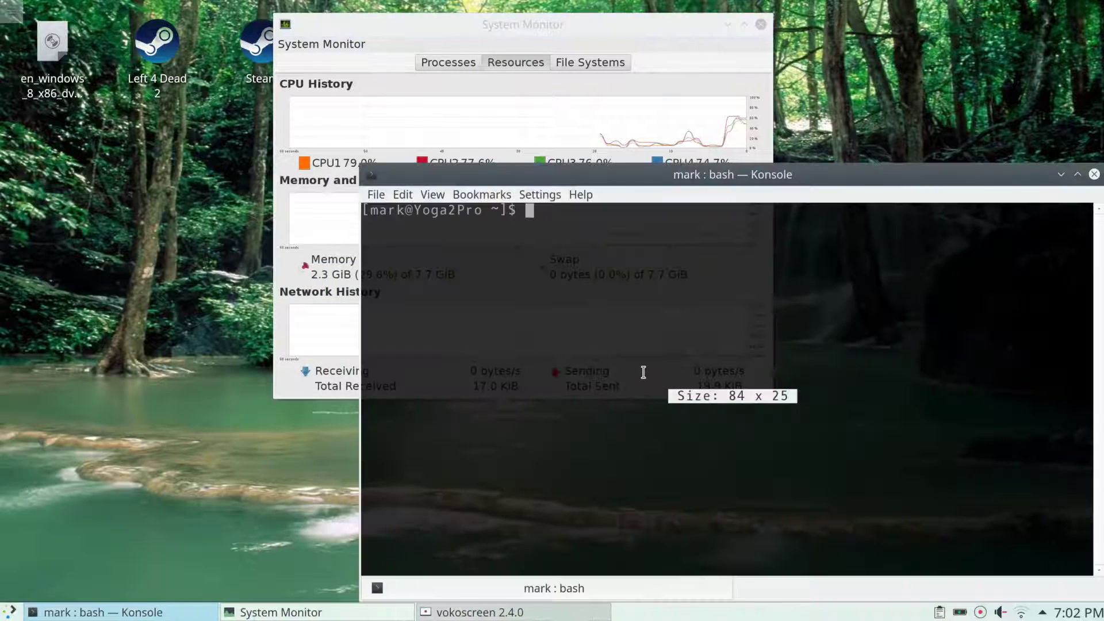
text(sudo bash)
key(Return)
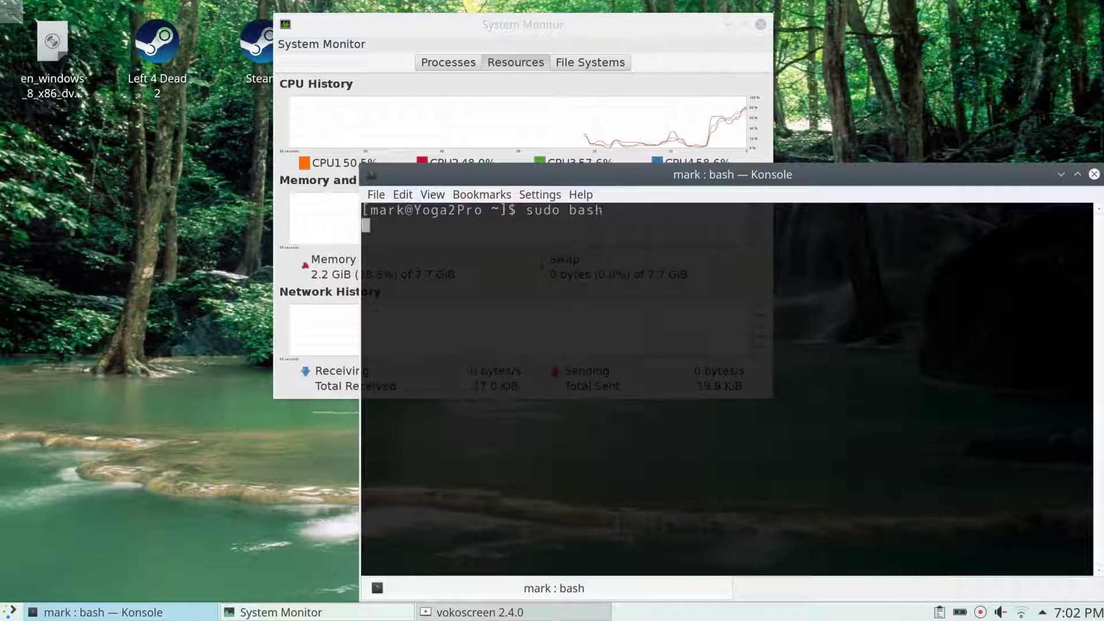
key(Return)
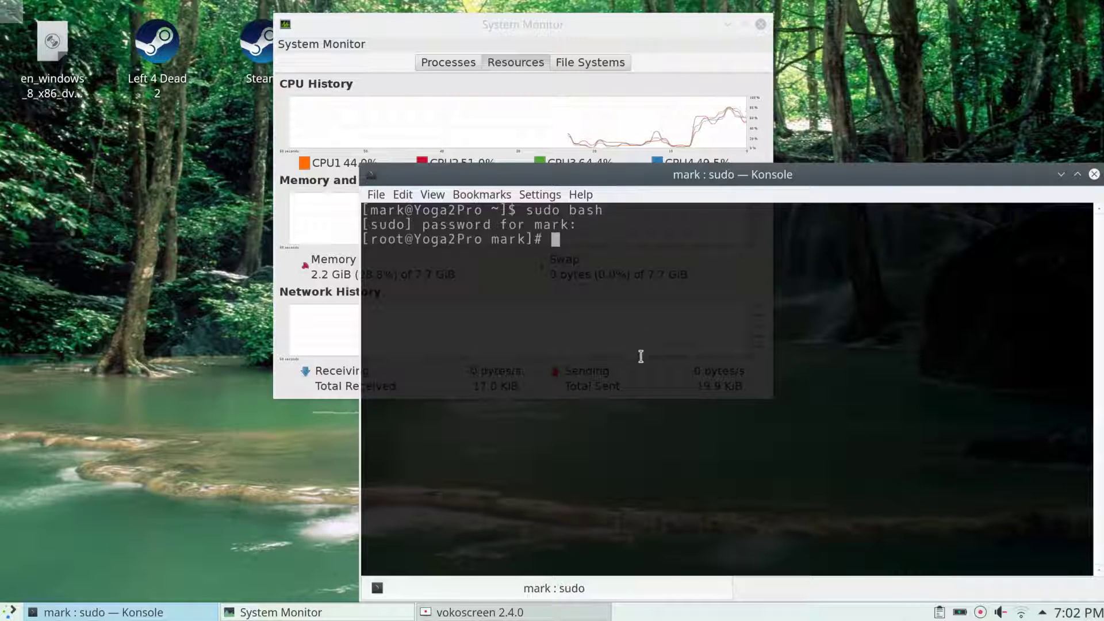
- Run top as root, reading 46.3% CPU idle and 1601424 KiB used, then quit it
text(top)
key(Return)
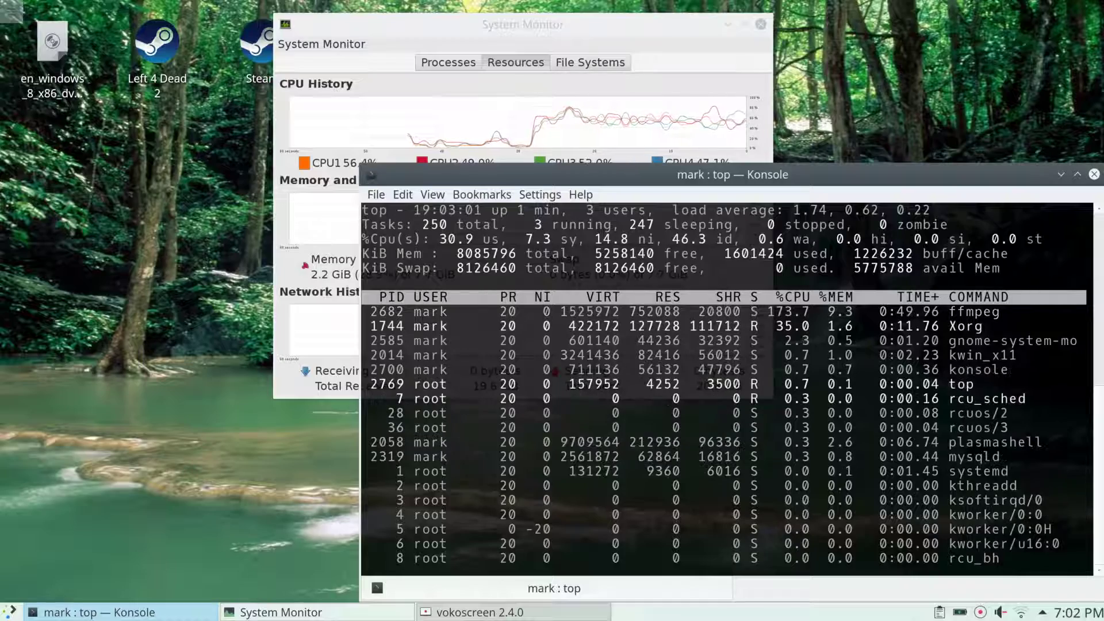
key(q)
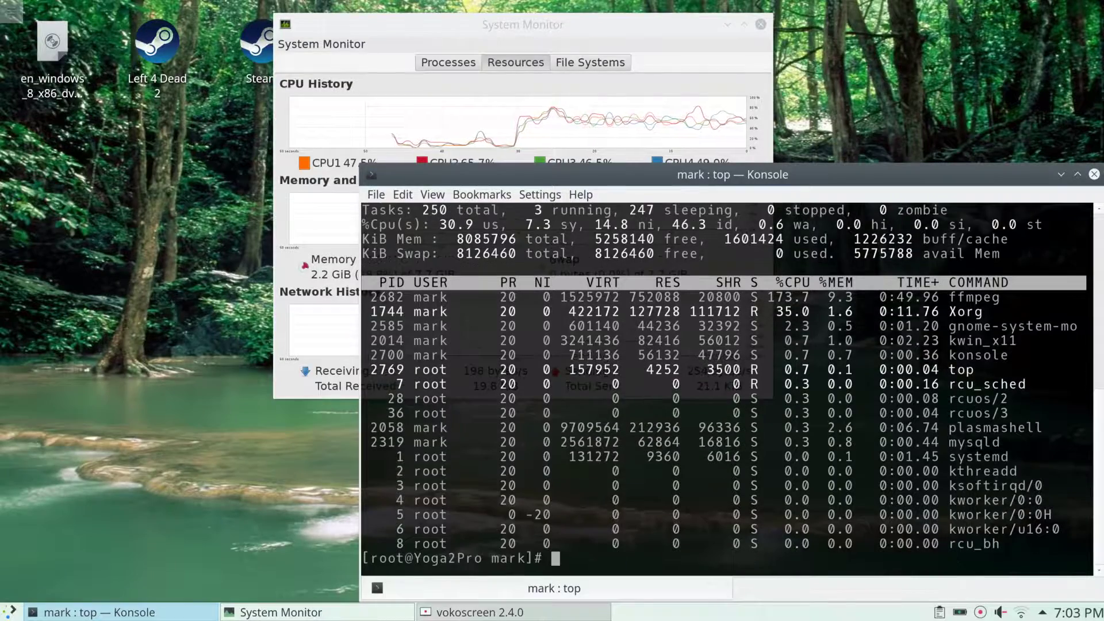